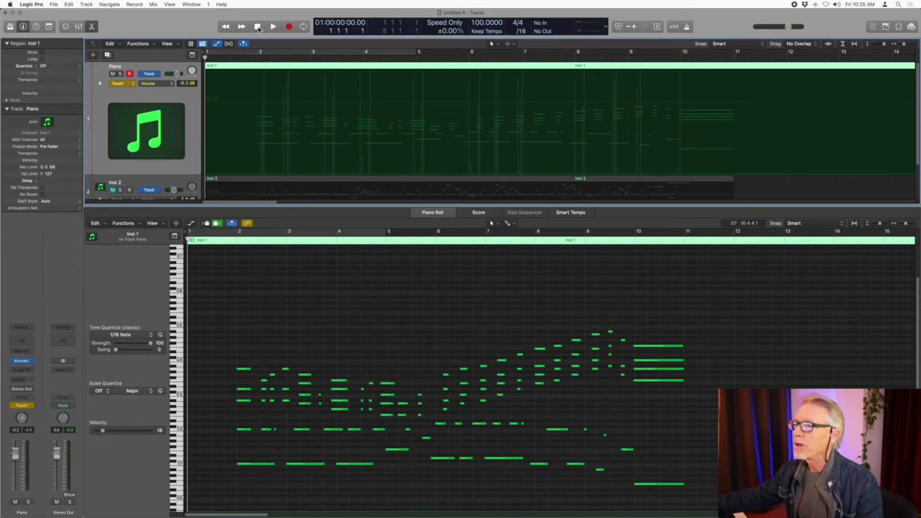
- Play back the Inst 1 piano part and stop near bar 11
left_click(274, 26)
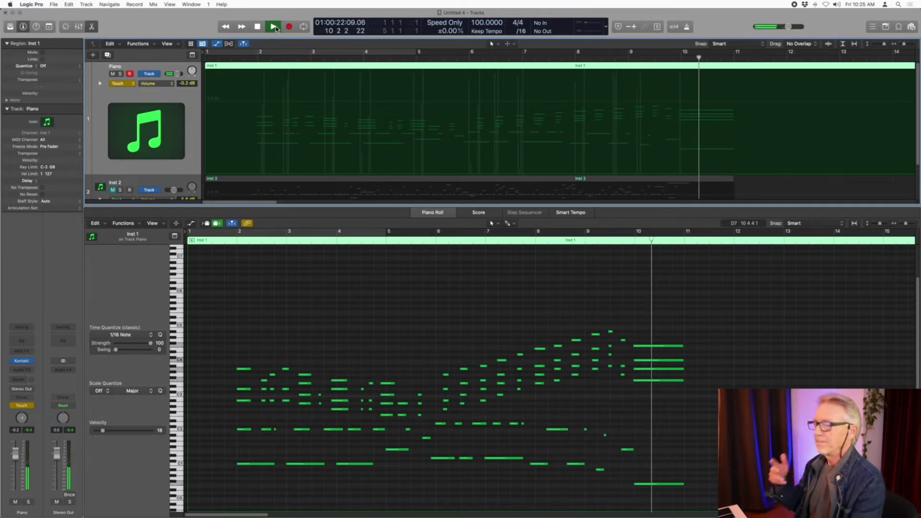
left_click(274, 27)
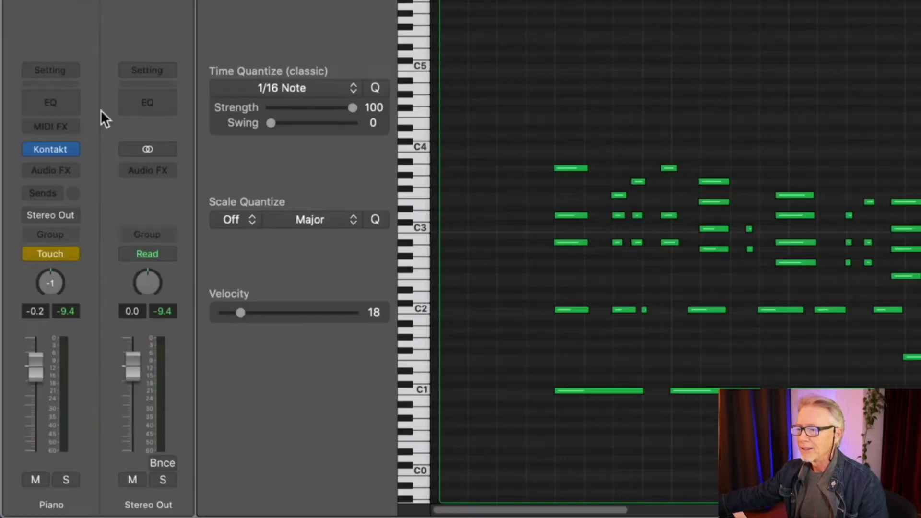
- Insert a Velocity Processor on the Piano track in Add/Scale mode with Scale at 95%
left_click(74, 126)
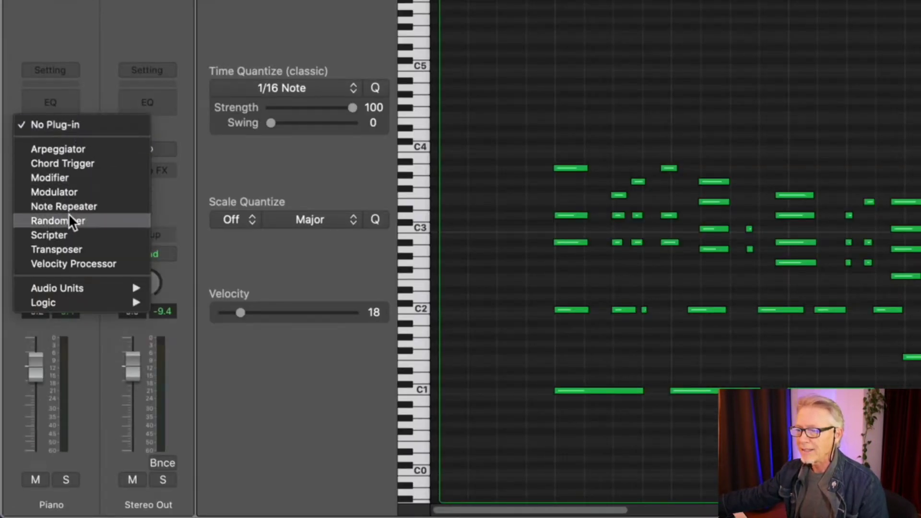
key("Escape")
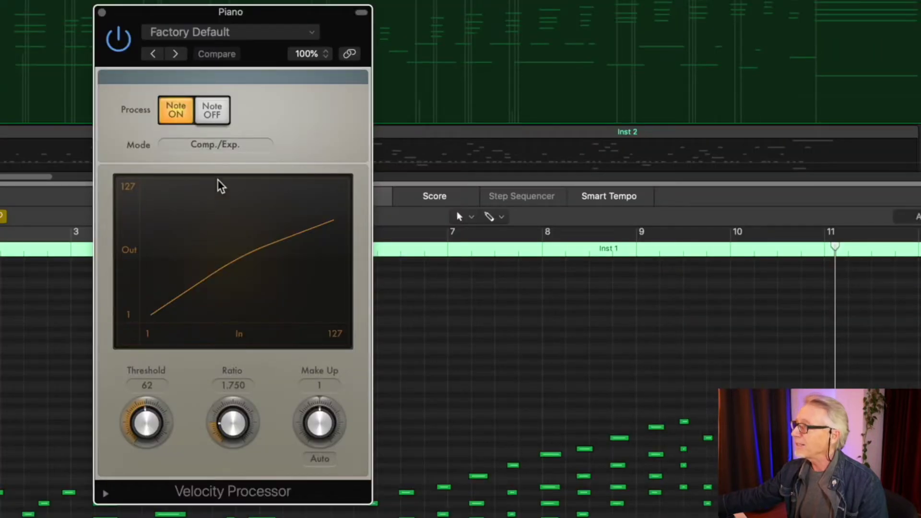
left_click(224, 147)
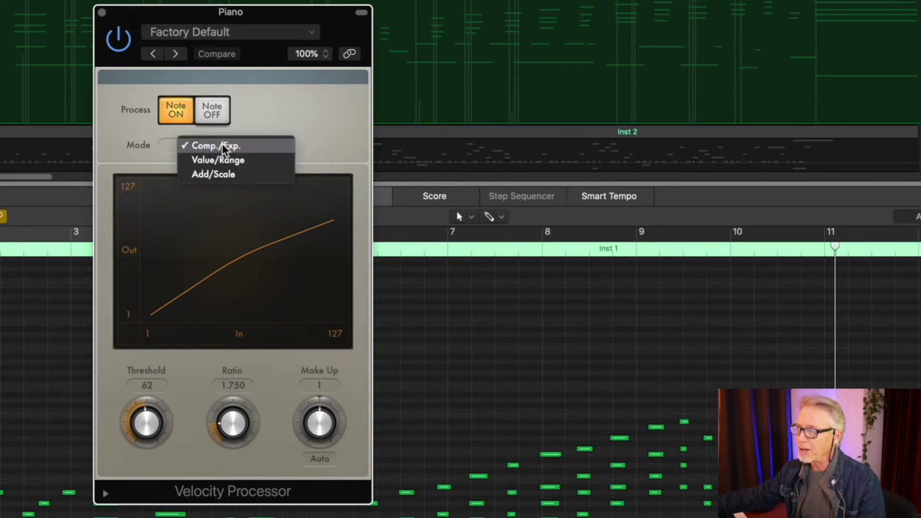
left_click(234, 175)
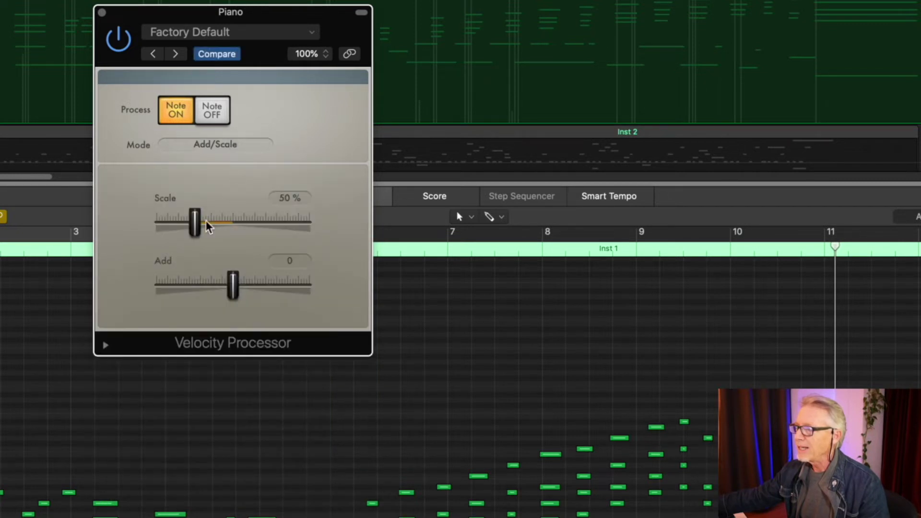
left_click_drag(197, 228, 229, 234)
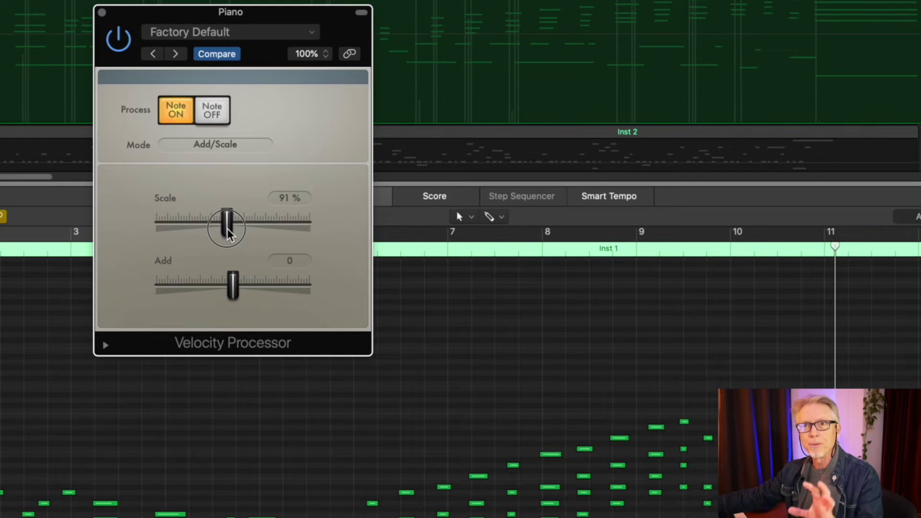
left_click_drag(228, 234, 236, 235)
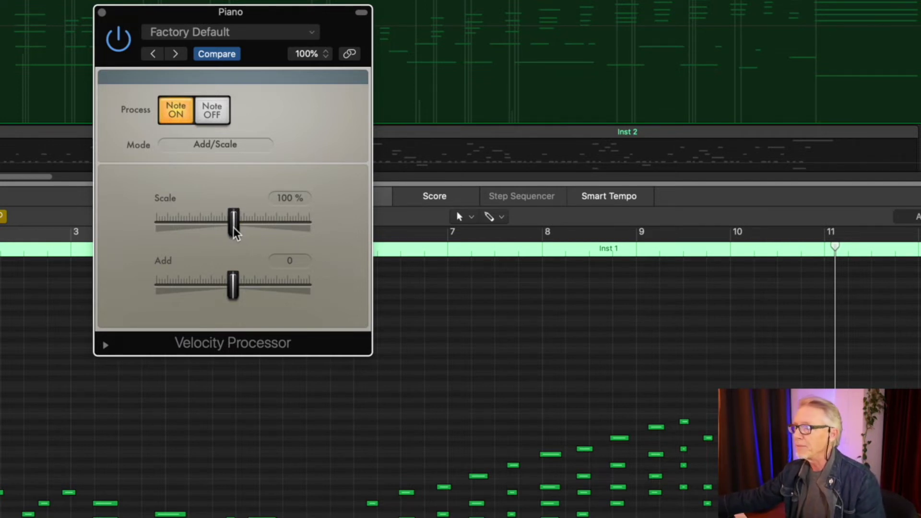
left_click_drag(232, 229, 226, 229)
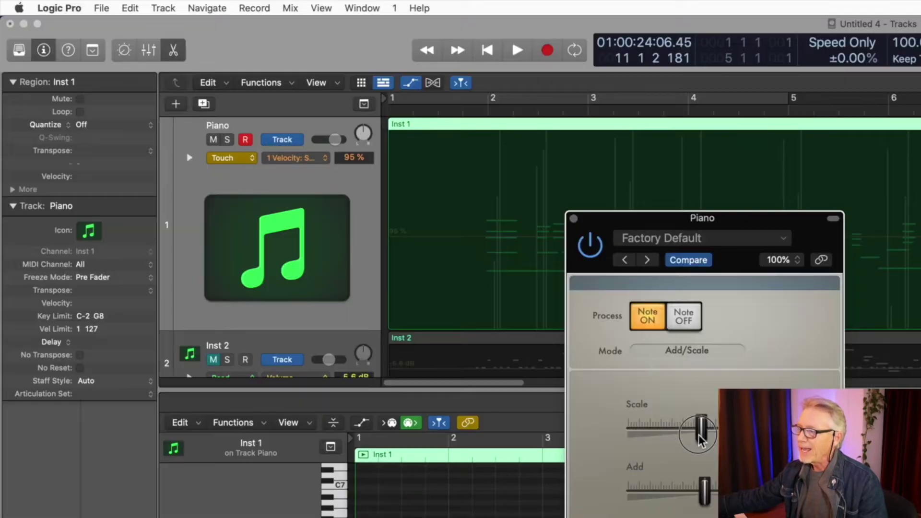
- Learn a nanoKONTROL2 slider assignment for the Velocity Processor's Scale, now reading 88%
left_click(163, 100)
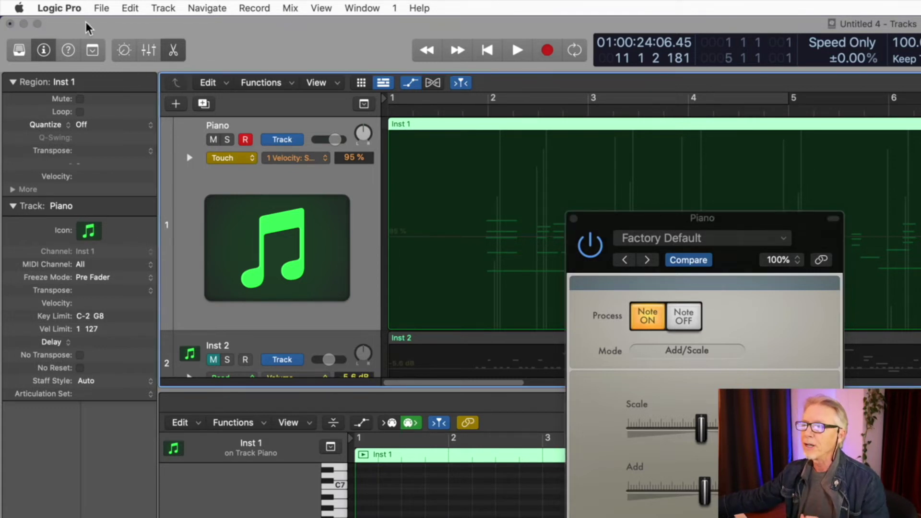
left_click(67, 9)
mouse_move(71, 64)
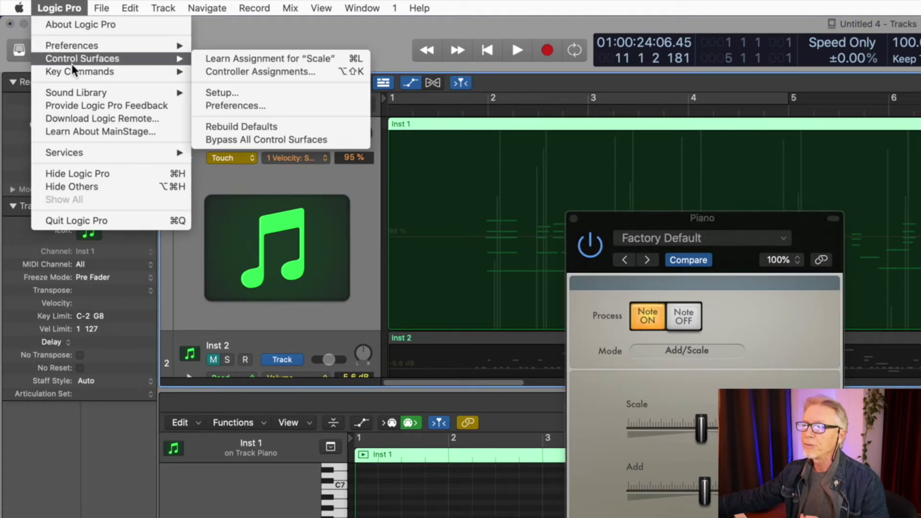
left_click(255, 59)
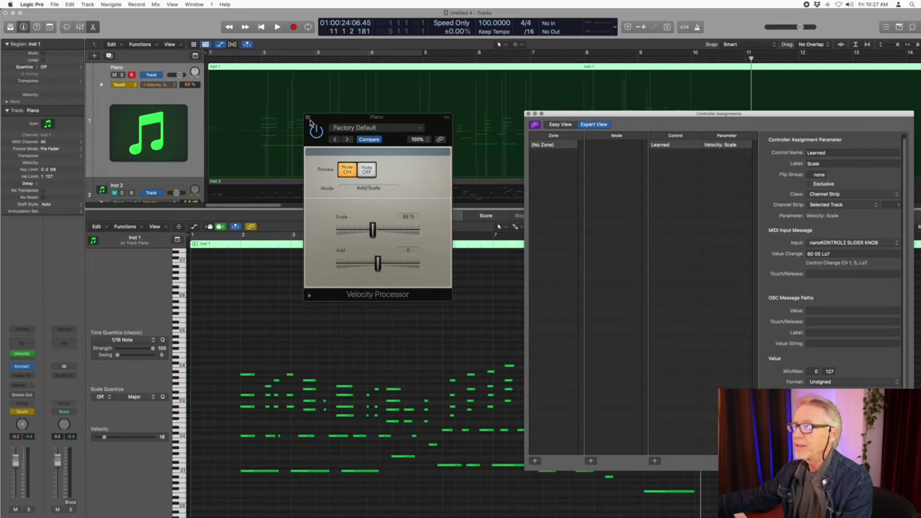
left_click_drag(308, 119, 301, 294)
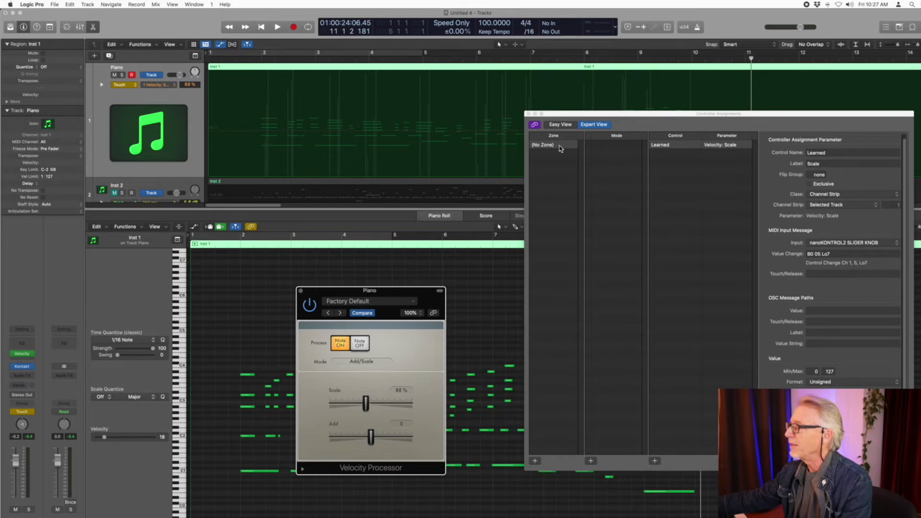
left_click(528, 115)
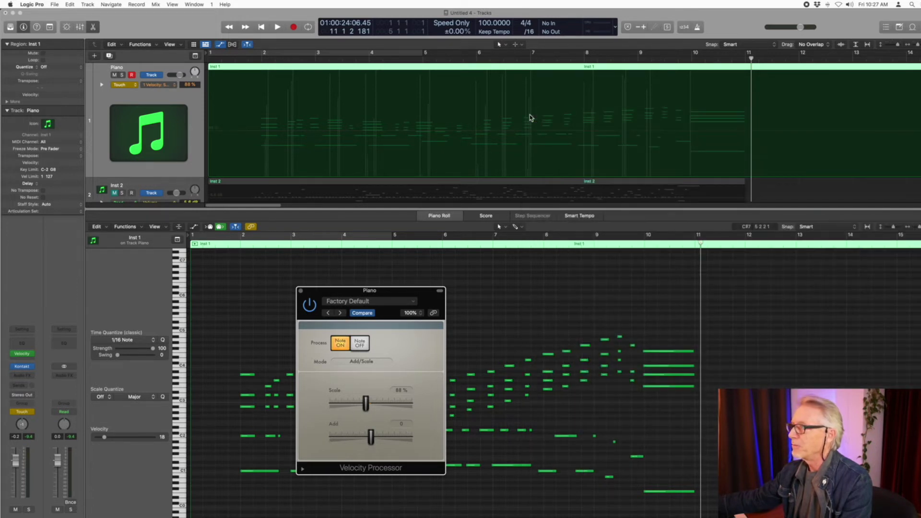
- Record a pass starting from bar 1
left_click(262, 27)
left_click(293, 27)
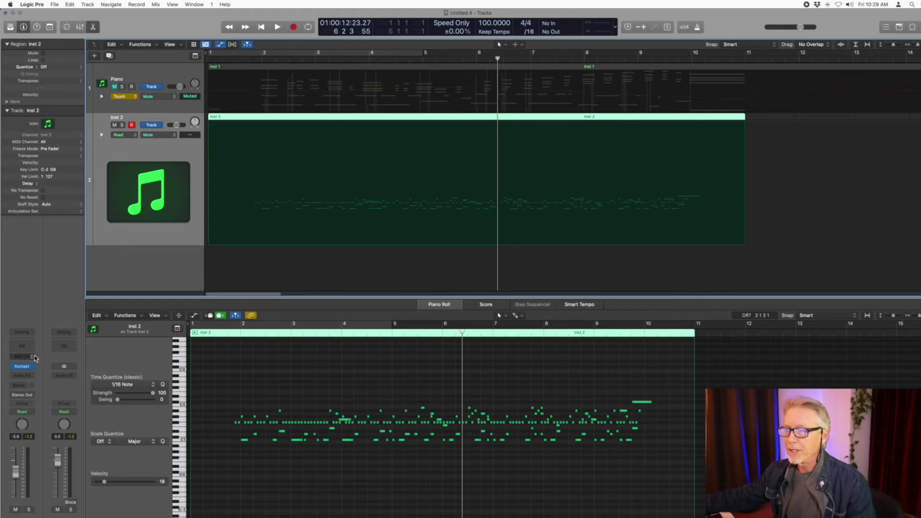
- Insert a Velocity Processor on Inst 2 in Add/Scale mode
left_click(32, 358)
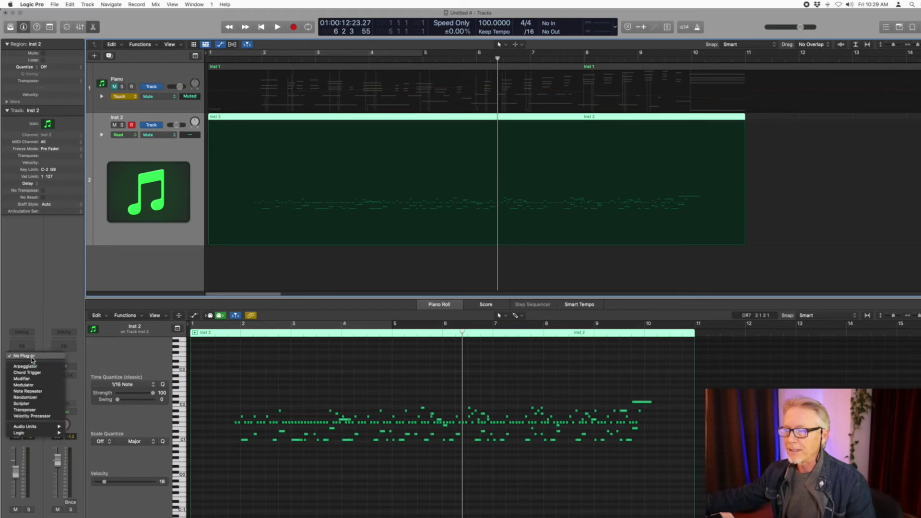
left_click(32, 416)
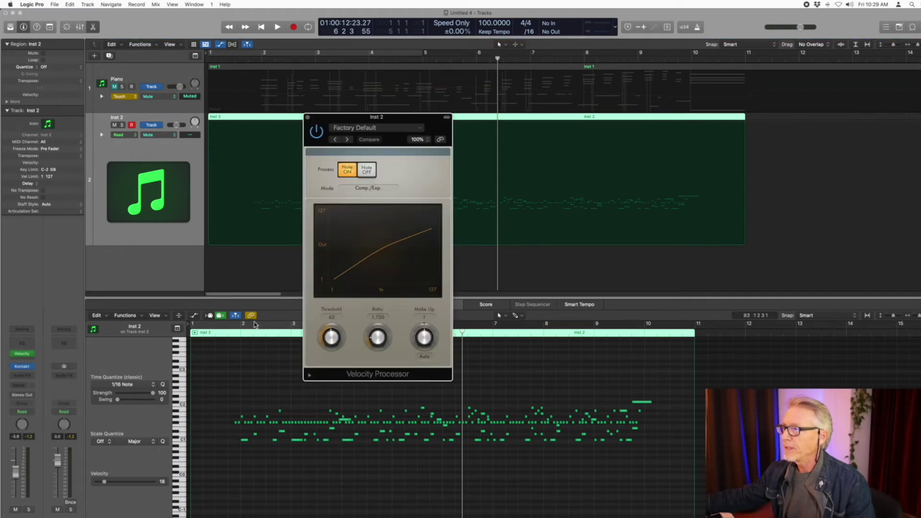
left_click(383, 191)
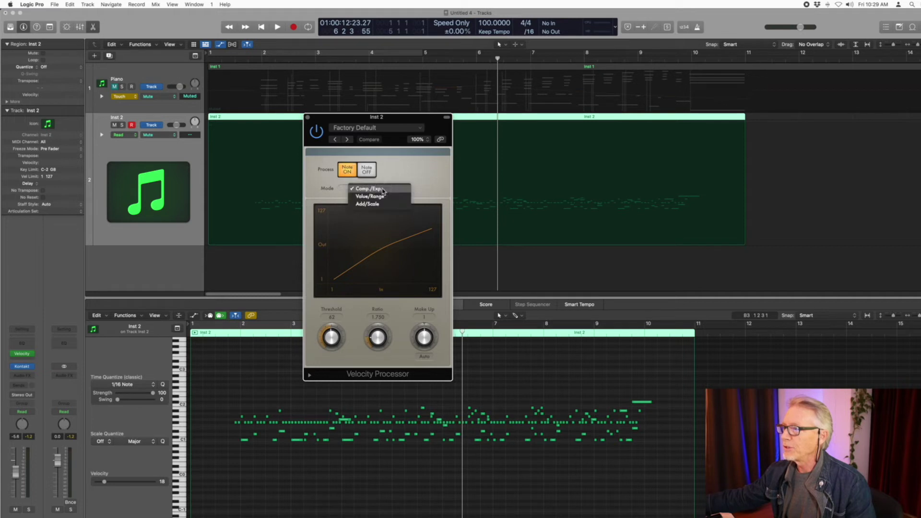
left_click(383, 205)
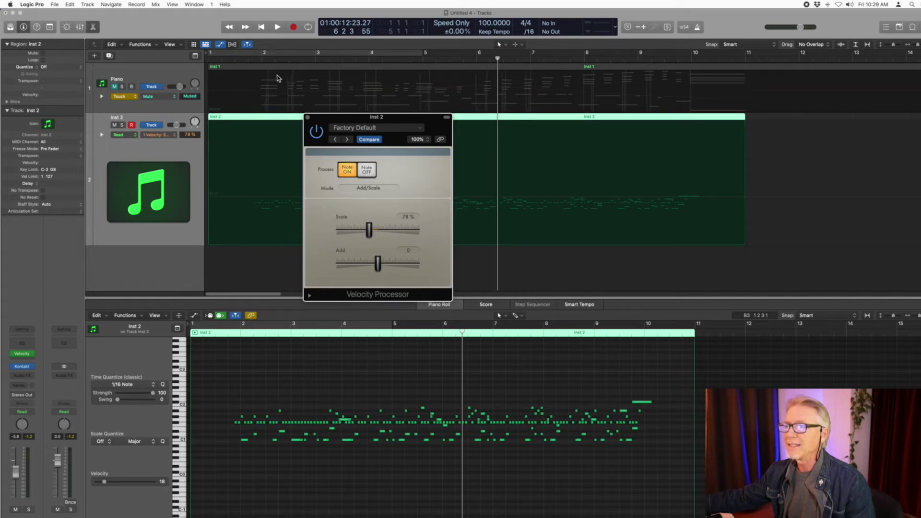
- Learn a second nanoKONTROL2 slider assignment for Inst 2's Scale, now at 65%
left_click(32, 5)
mouse_move(42, 32)
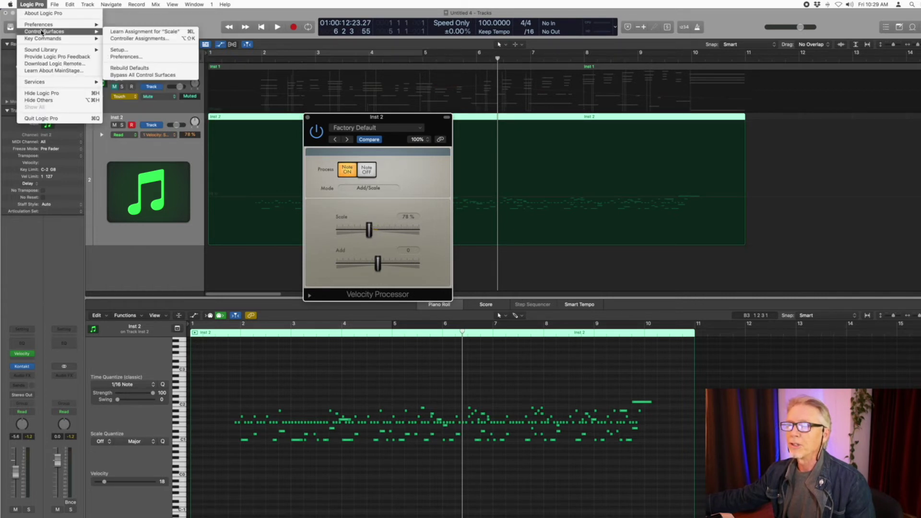
left_click(125, 38)
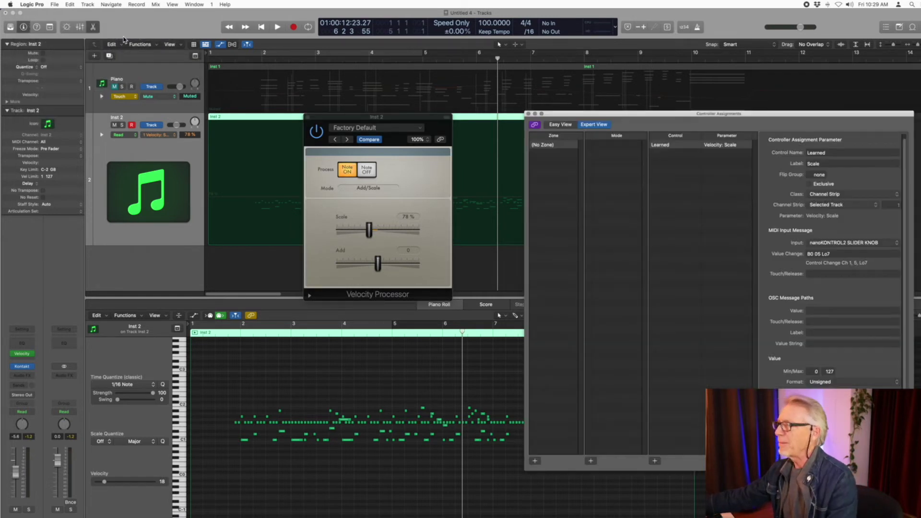
left_click(308, 118)
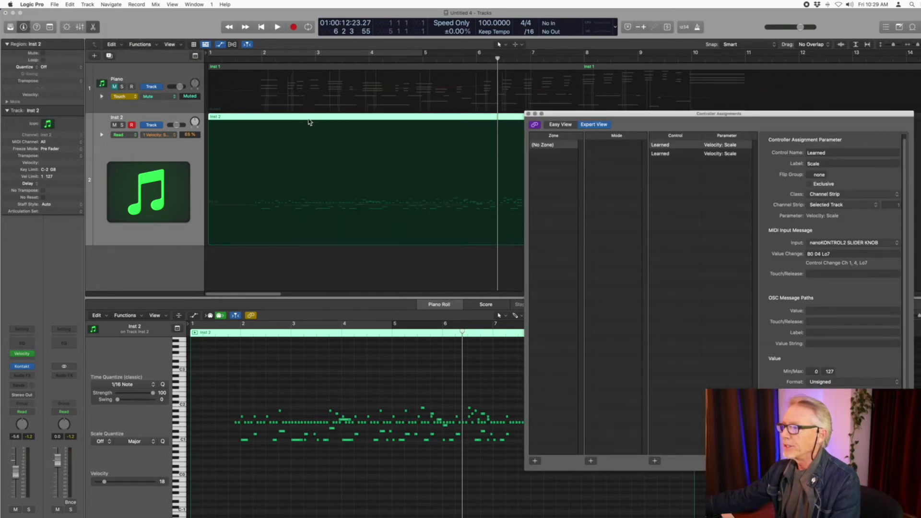
left_click(528, 115)
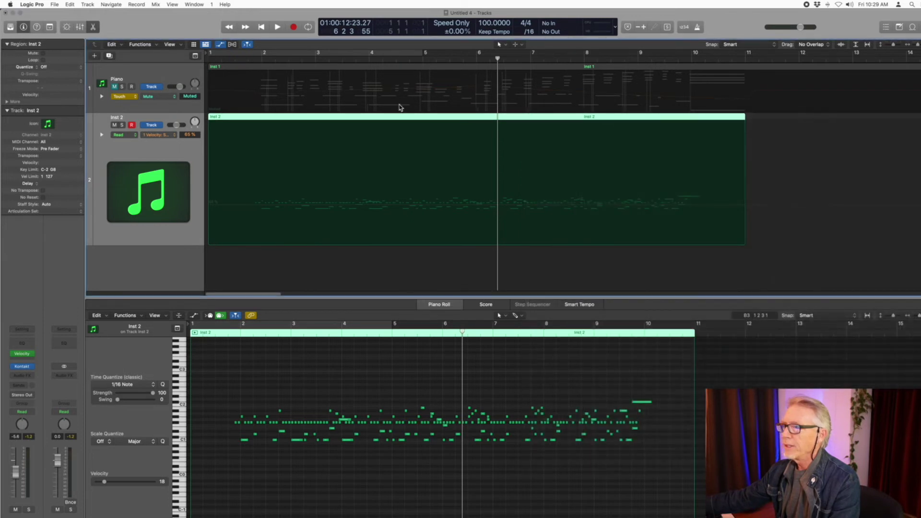
- Set Inst 2's automation to Touch and record Scale automation from bar 1
left_click(24, 416)
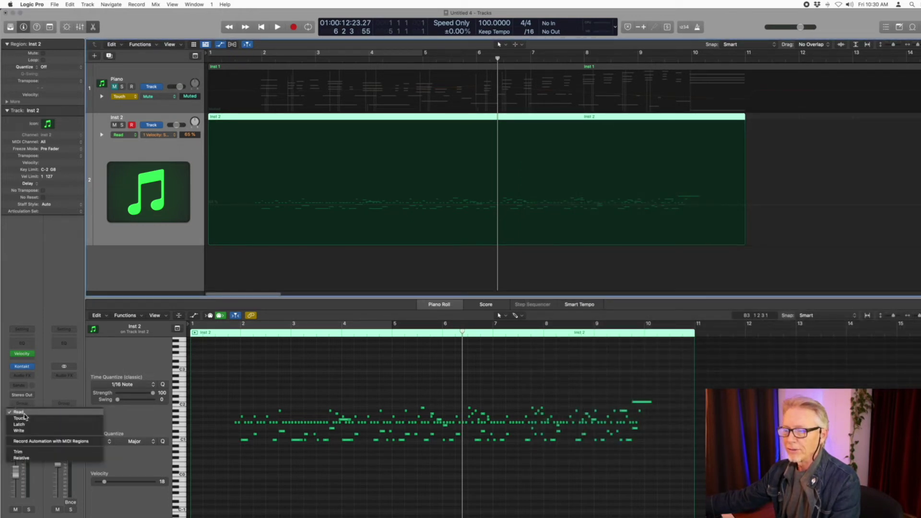
left_click(27, 426)
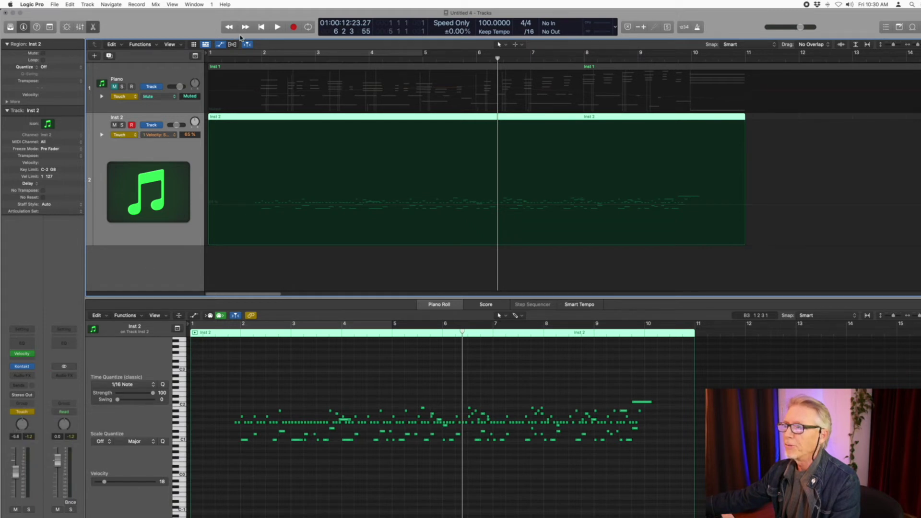
left_click(260, 28)
left_click(294, 27)
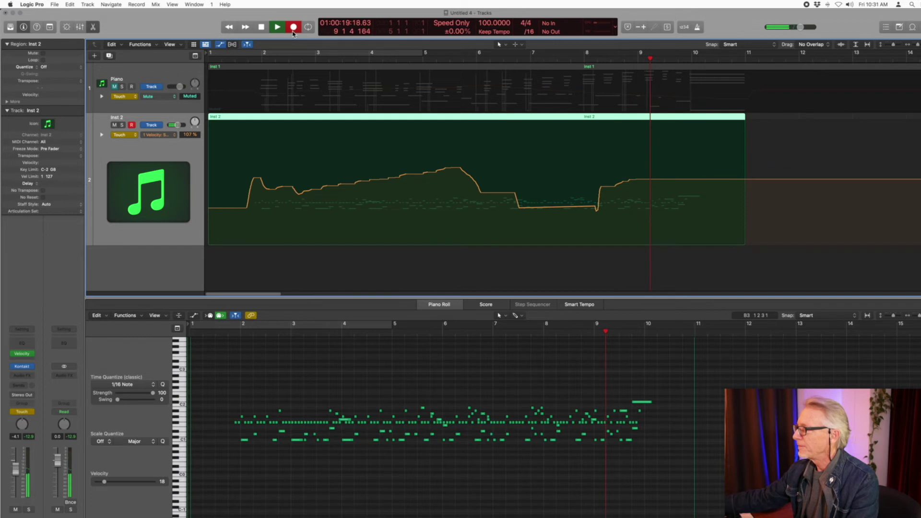
- Stop recording, remove the automation dip near bar 8, and replay from the start
left_click(260, 26)
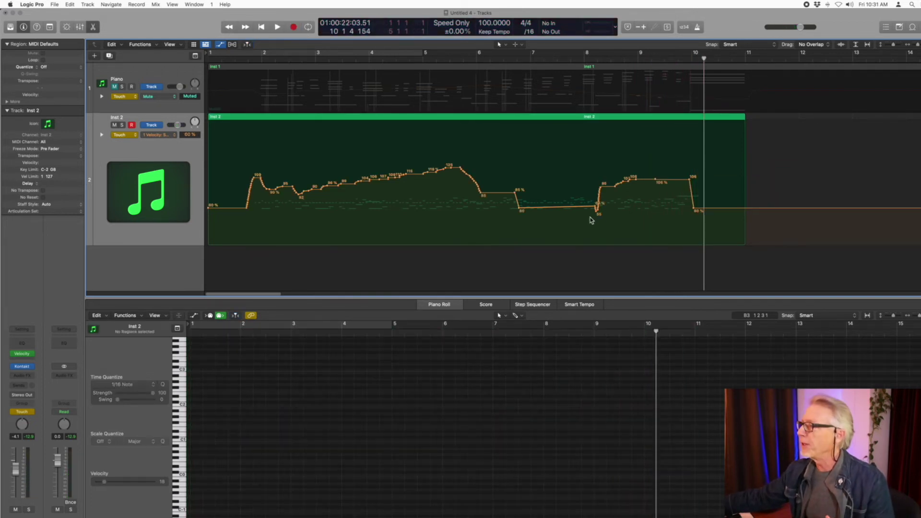
left_click_drag(591, 214, 610, 213)
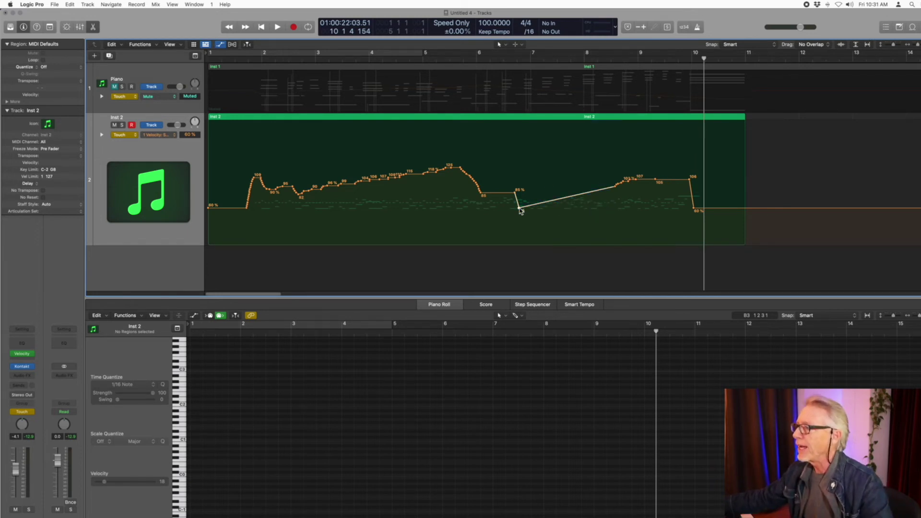
left_click(262, 30)
left_click(278, 29)
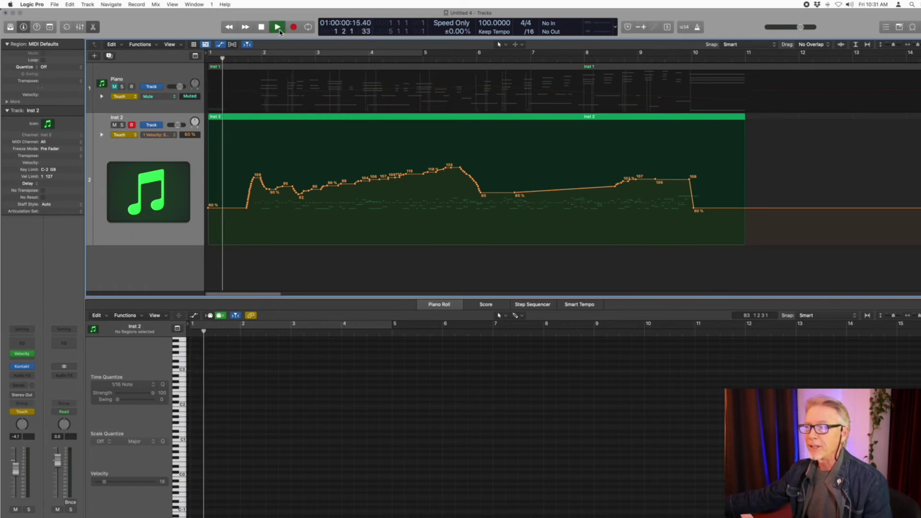